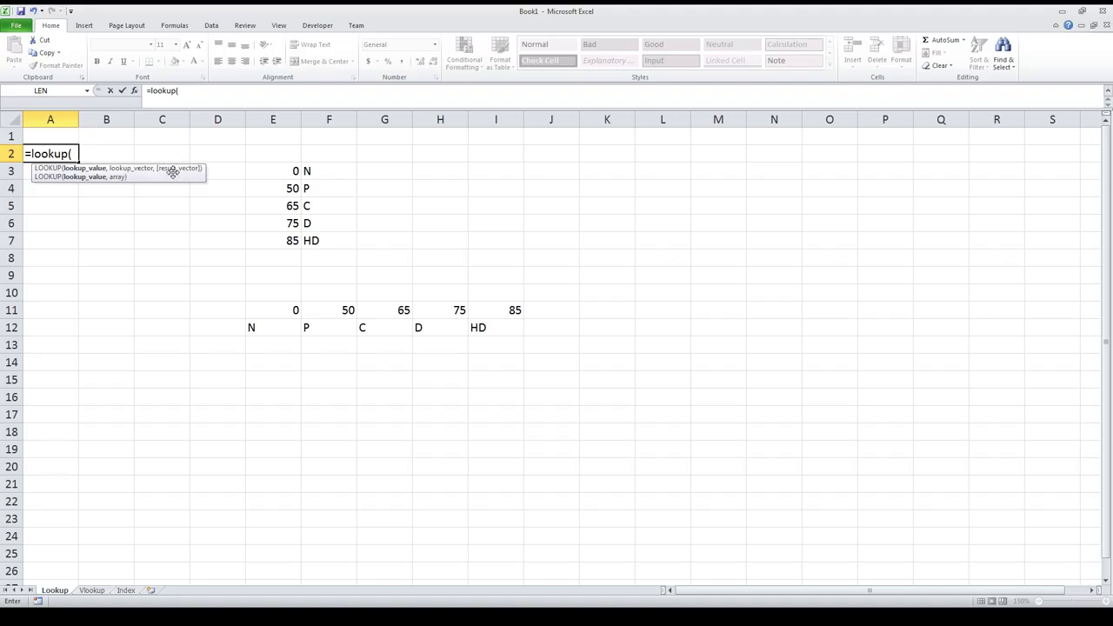
# Discard the unfinished LOOKUP formula in cell A2, leaving the cell empty.
pyautogui.press('BackSpace')
pyautogui.press('Escape')
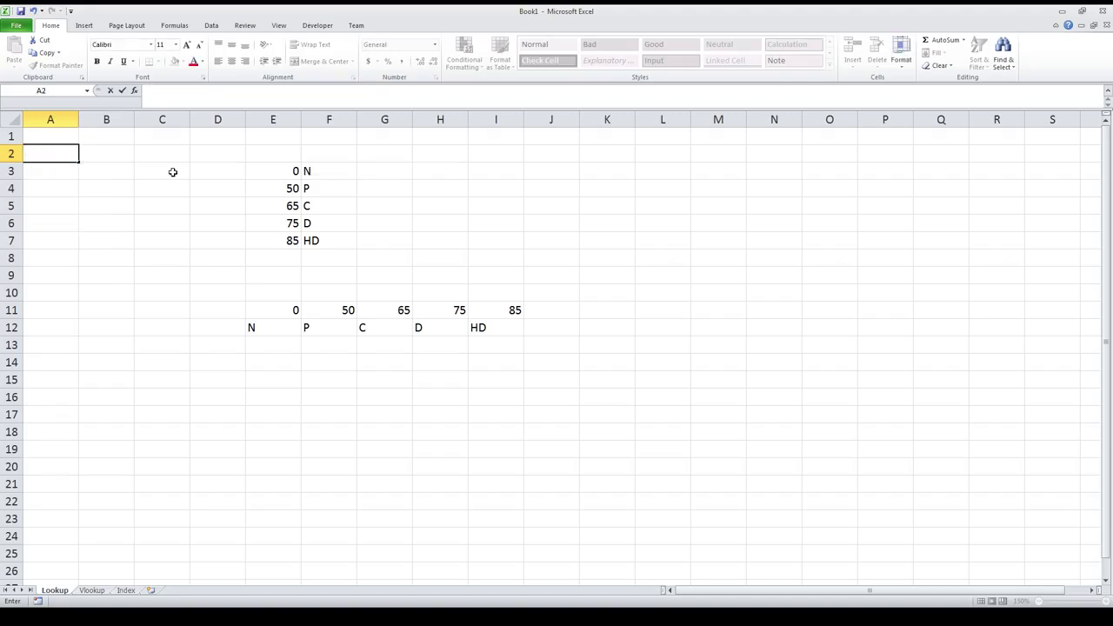
pyautogui.click(33, 172)
pyautogui.click(43, 153)
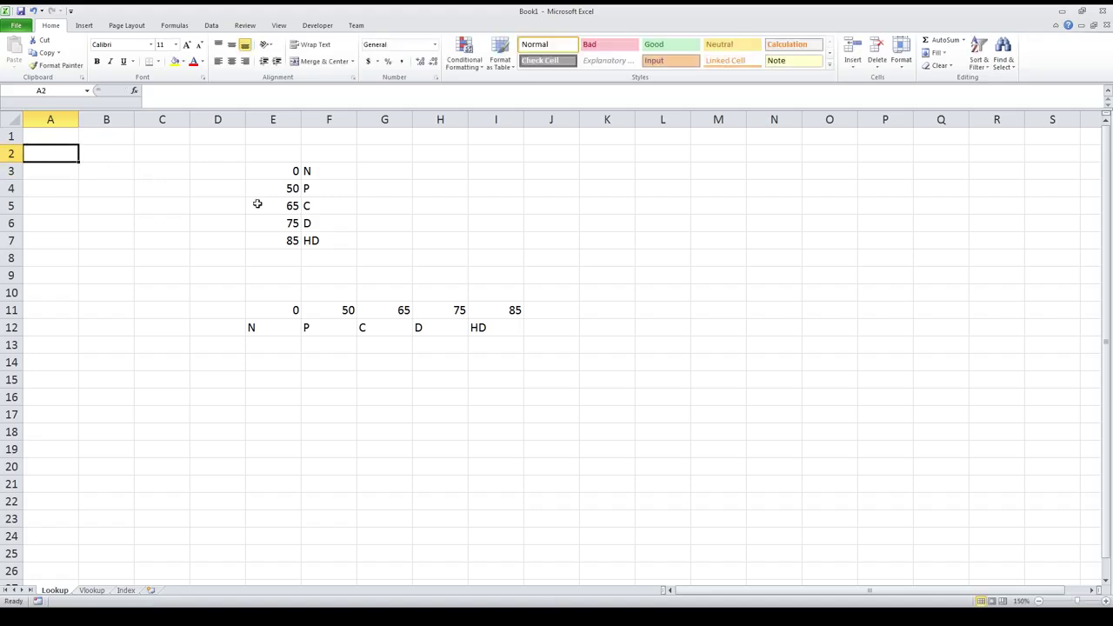
# Examine the vertical score and grade table in E3:F7 and the horizontal one in E11:I12, dismissing the update notification.
pyautogui.moveTo(273, 171); pyautogui.dragTo(277, 242)
pyautogui.click(259, 305)
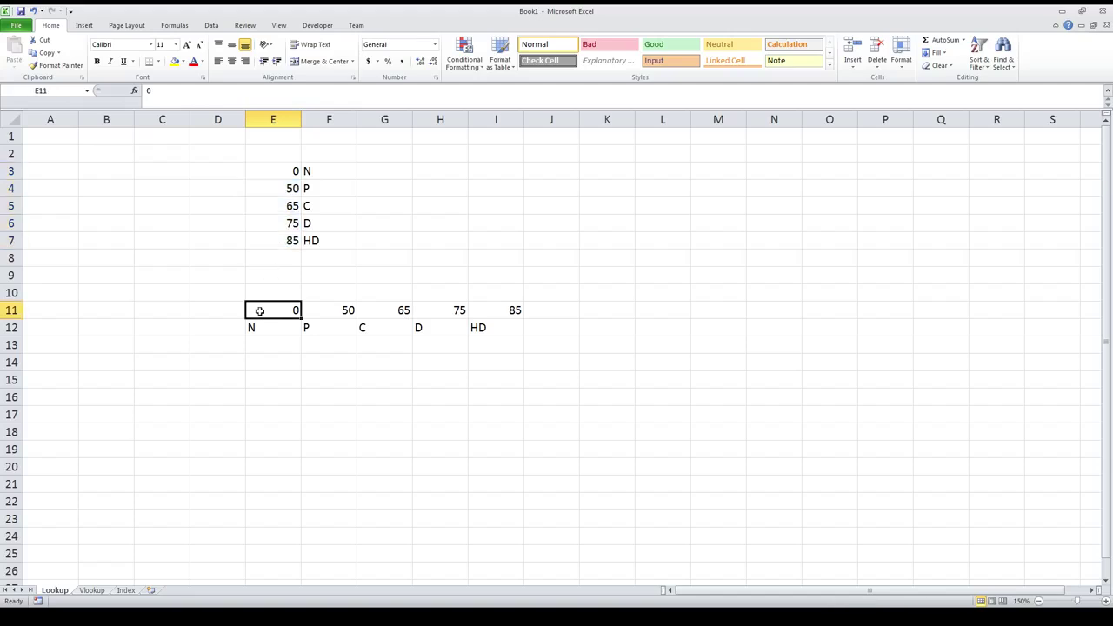
pyautogui.moveTo(284, 171); pyautogui.dragTo(282, 240)
pyautogui.moveTo(276, 304); pyautogui.dragTo(509, 308)
pyautogui.moveTo(279, 172); pyautogui.dragTo(278, 241)
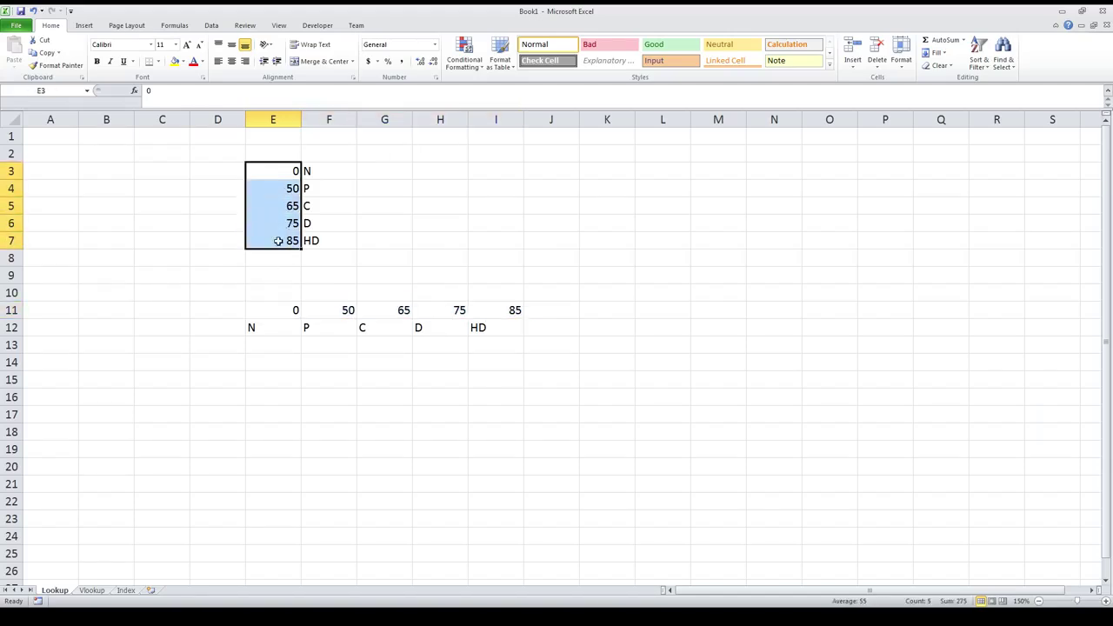
pyautogui.moveTo(324, 171); pyautogui.dragTo(318, 242)
pyautogui.moveTo(261, 306); pyautogui.dragTo(487, 311)
pyautogui.moveTo(279, 327); pyautogui.dragTo(458, 329)
pyautogui.click(335, 327)
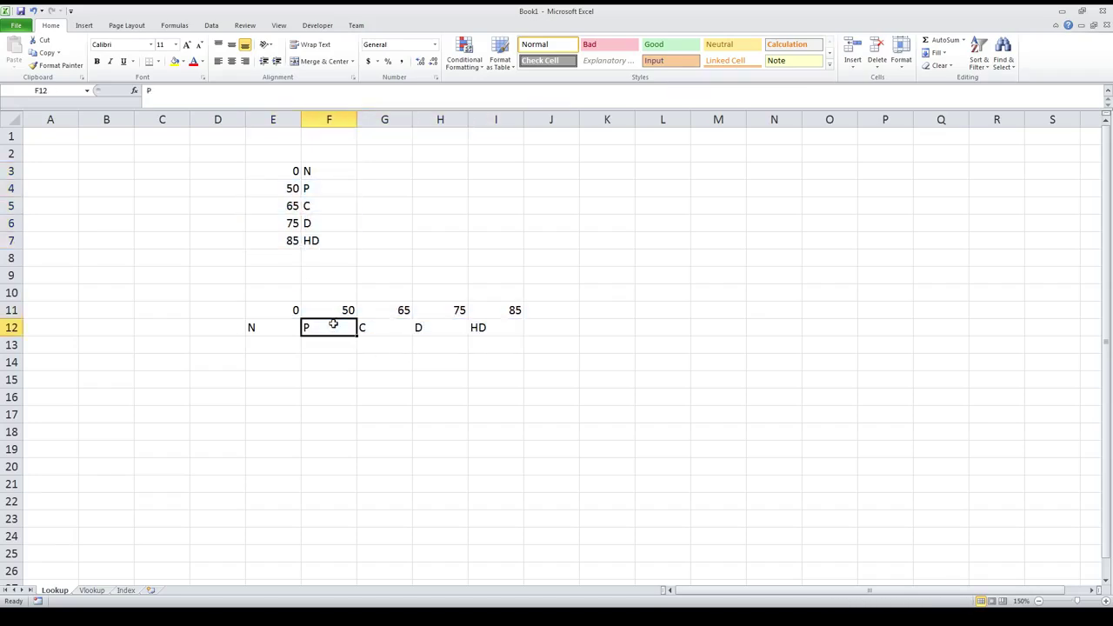
pyautogui.moveTo(272, 323)
pyautogui.mouseDown()
pyautogui.moveTo(461, 327)
pyautogui.moveTo(291, 324)
pyautogui.mouseUp()
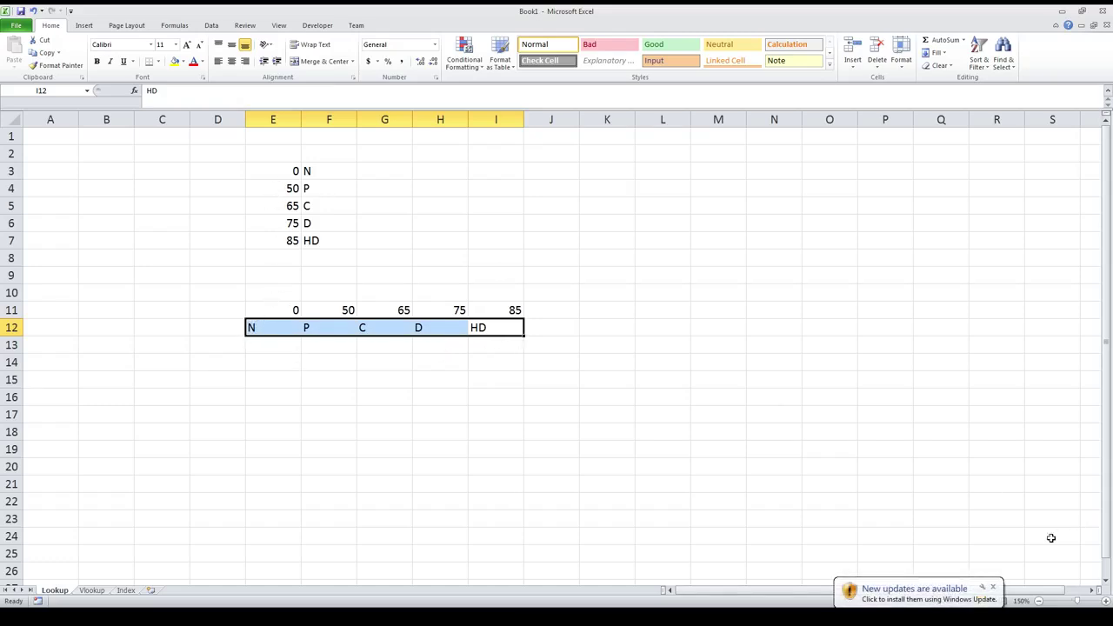
pyautogui.click(993, 588)
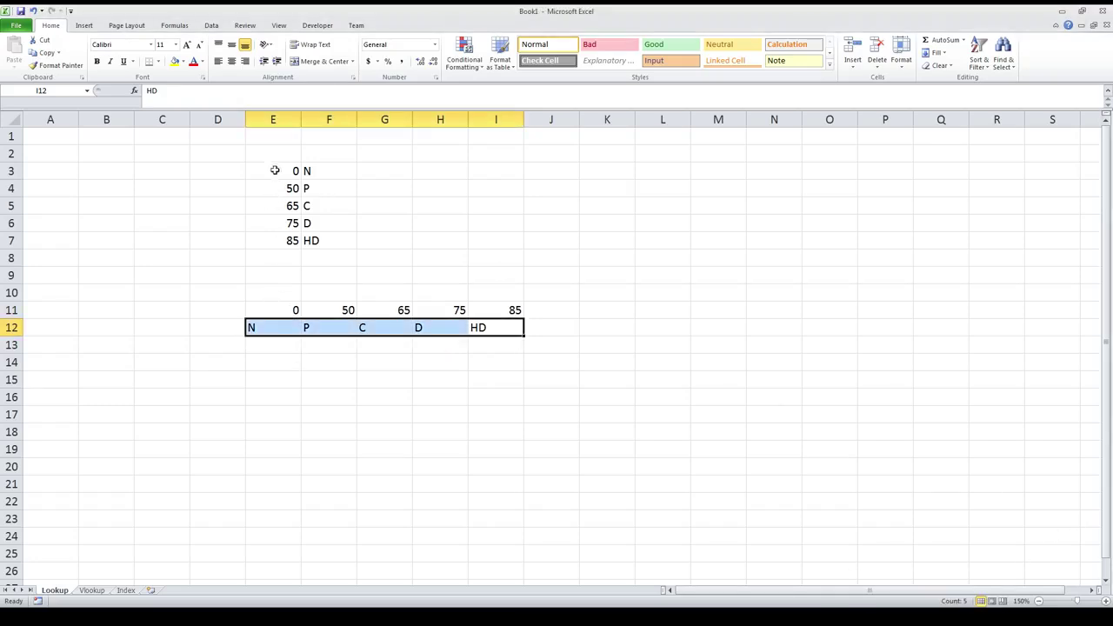
pyautogui.moveTo(273, 171); pyautogui.dragTo(319, 235)
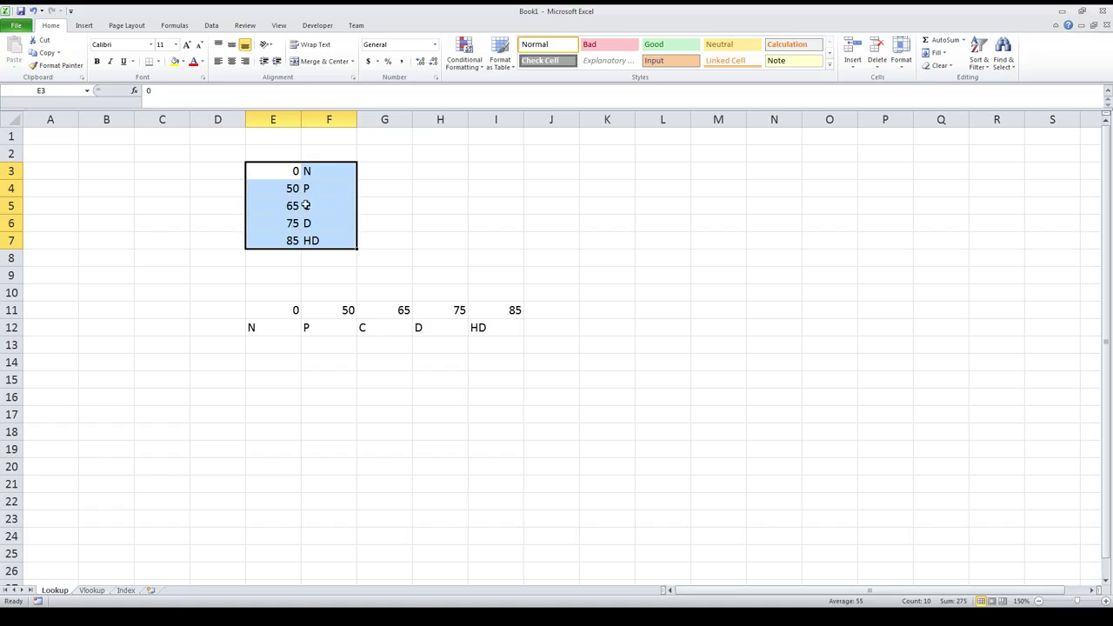
pyautogui.moveTo(284, 170); pyautogui.dragTo(284, 238)
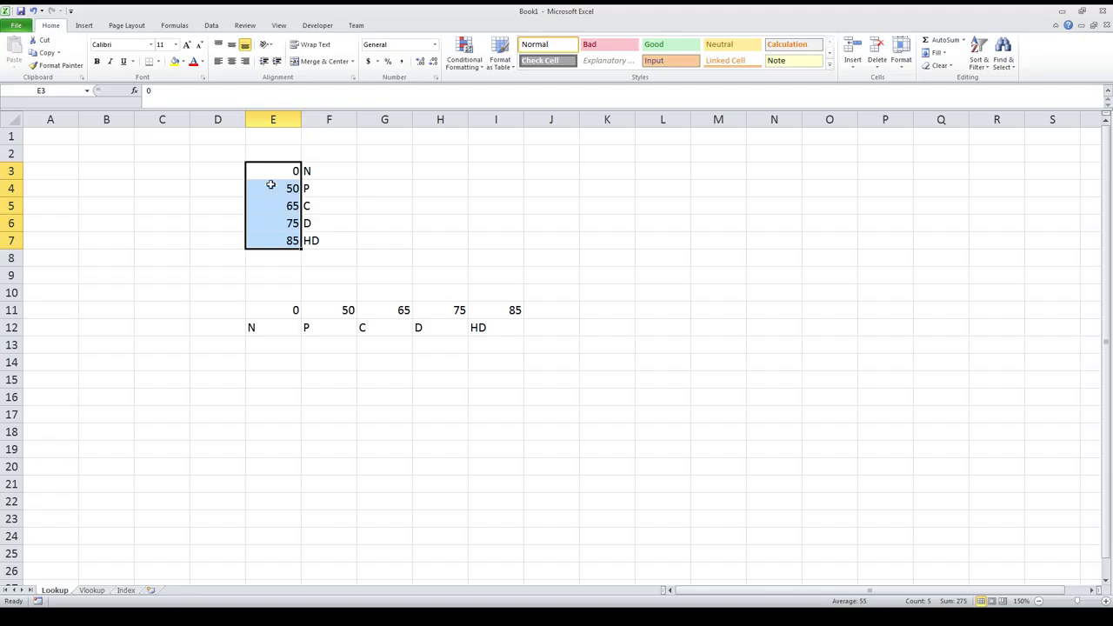
# Label cell C1 "Lookup value" and enter 50 in C2 beneath it.
pyautogui.click(35, 148)
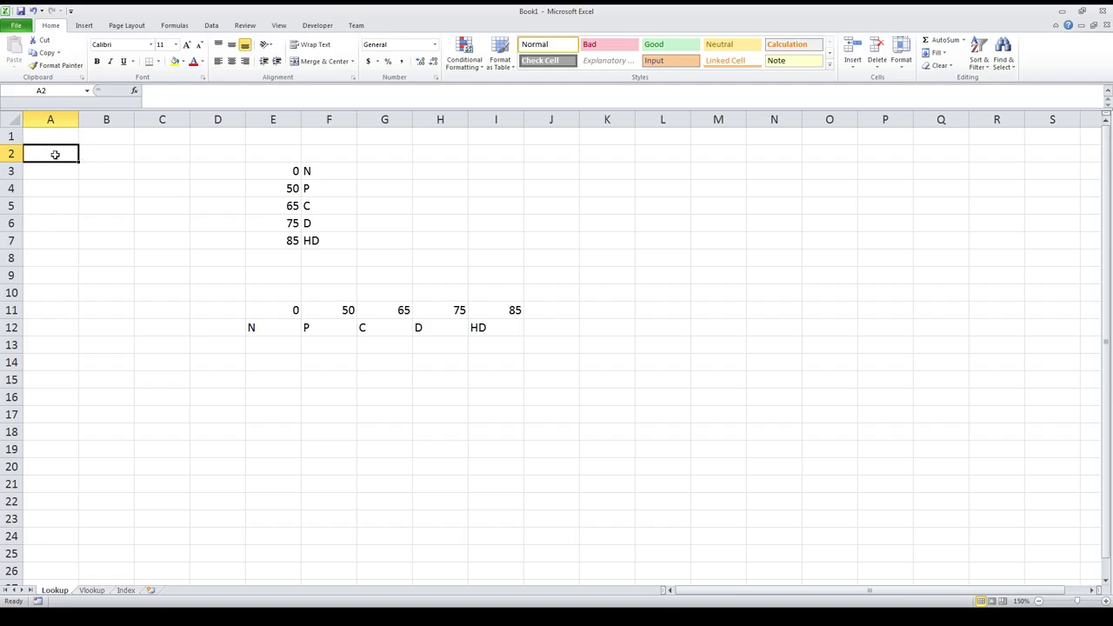
pyautogui.click(171, 153)
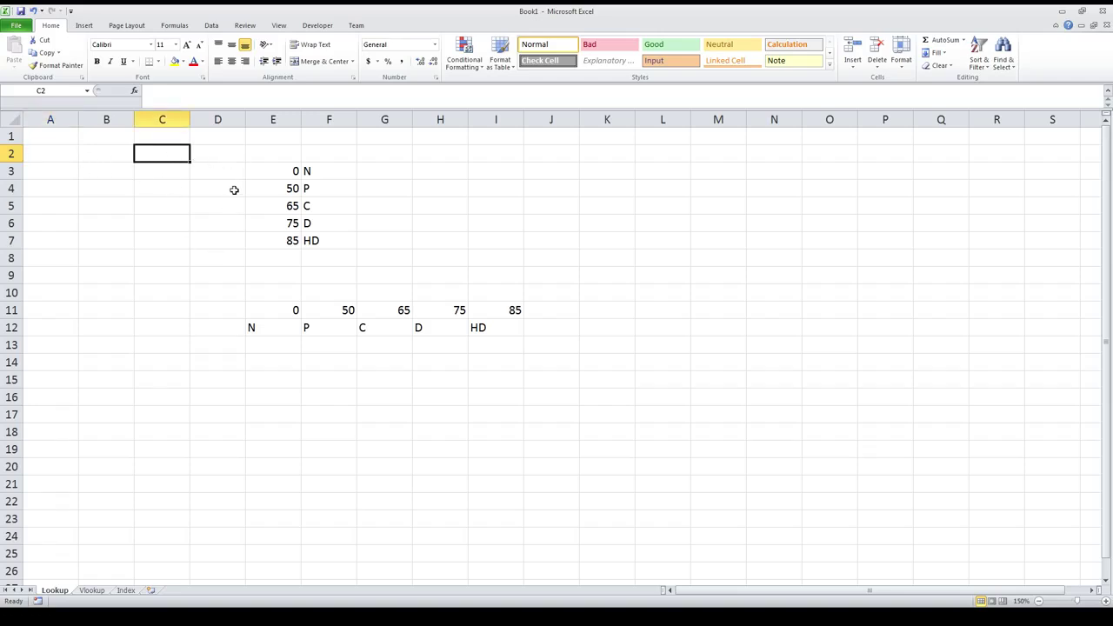
pyautogui.click(161, 140)
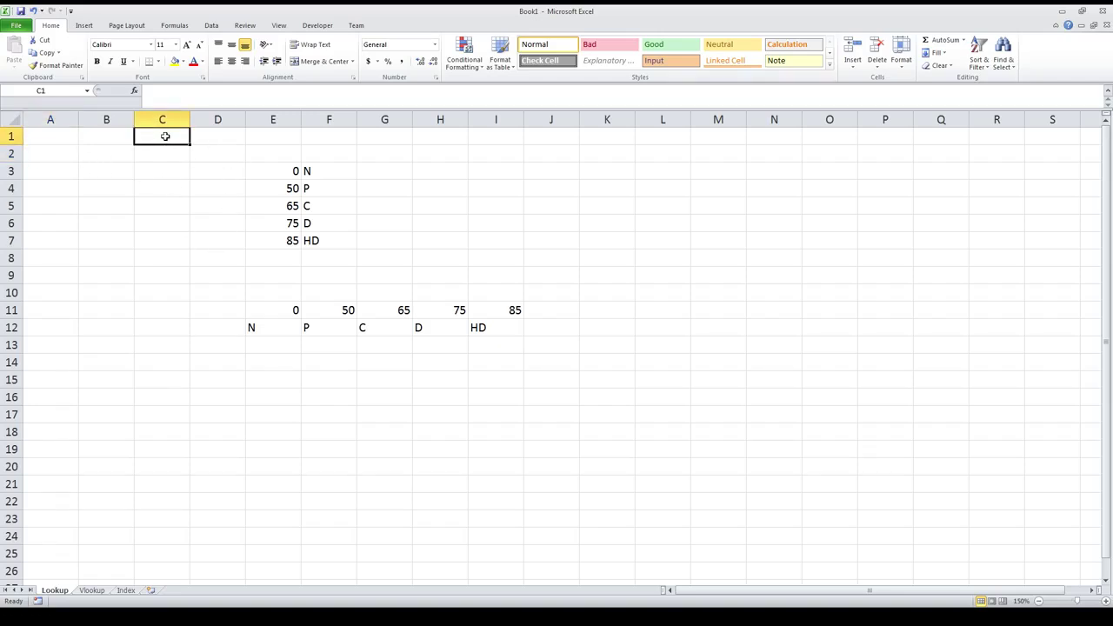
pyautogui.write('Lookup v')
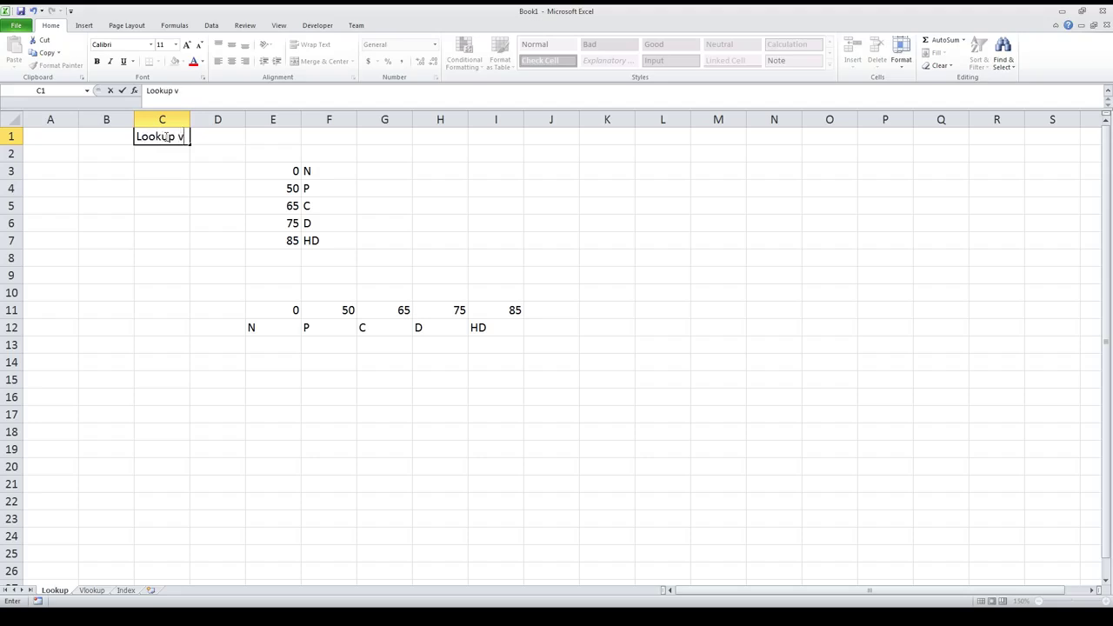
pyautogui.write('alue')
pyautogui.press('Return')
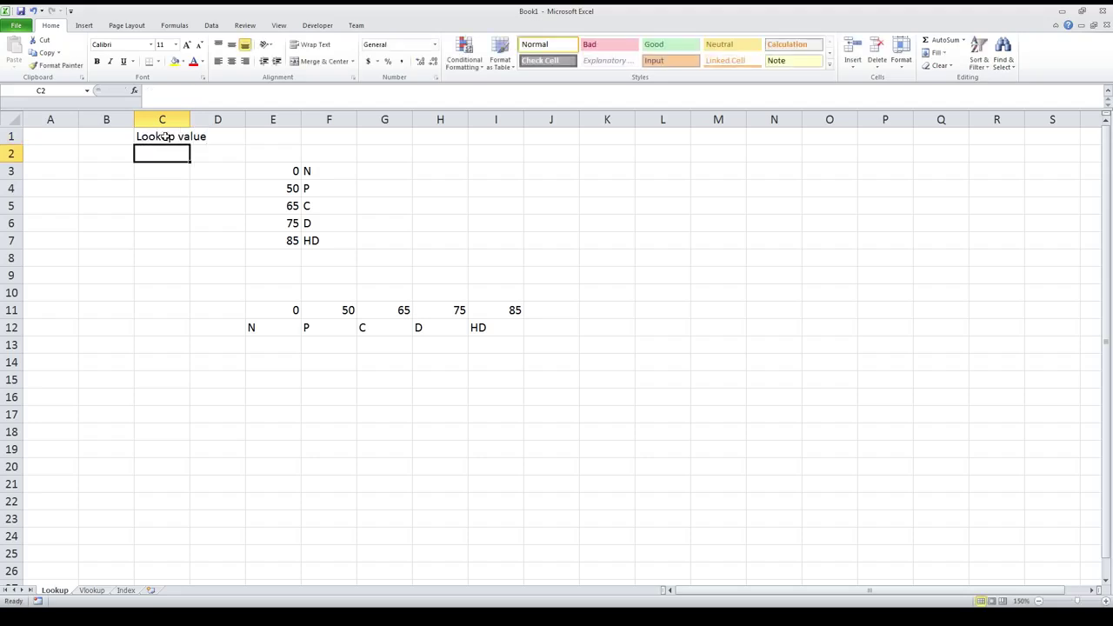
pyautogui.write('50')
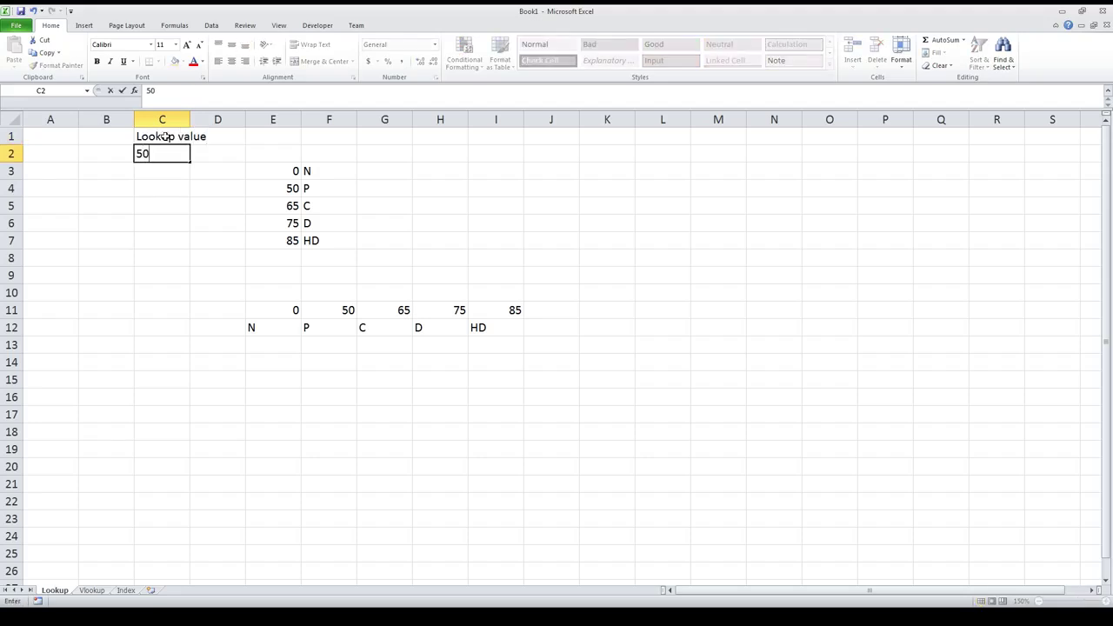
pyautogui.press('Return')
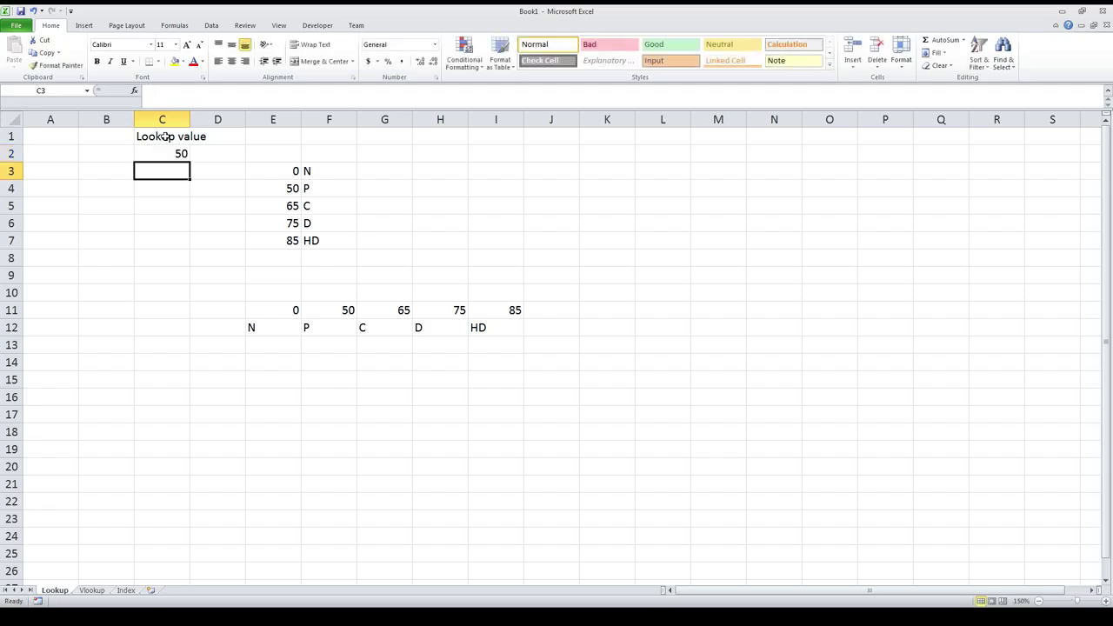
# Enter the formula =LOOKUP(C2,E3:E7) in cell A2, using only the lookup value and the vertical score range.
pyautogui.click(48, 154)
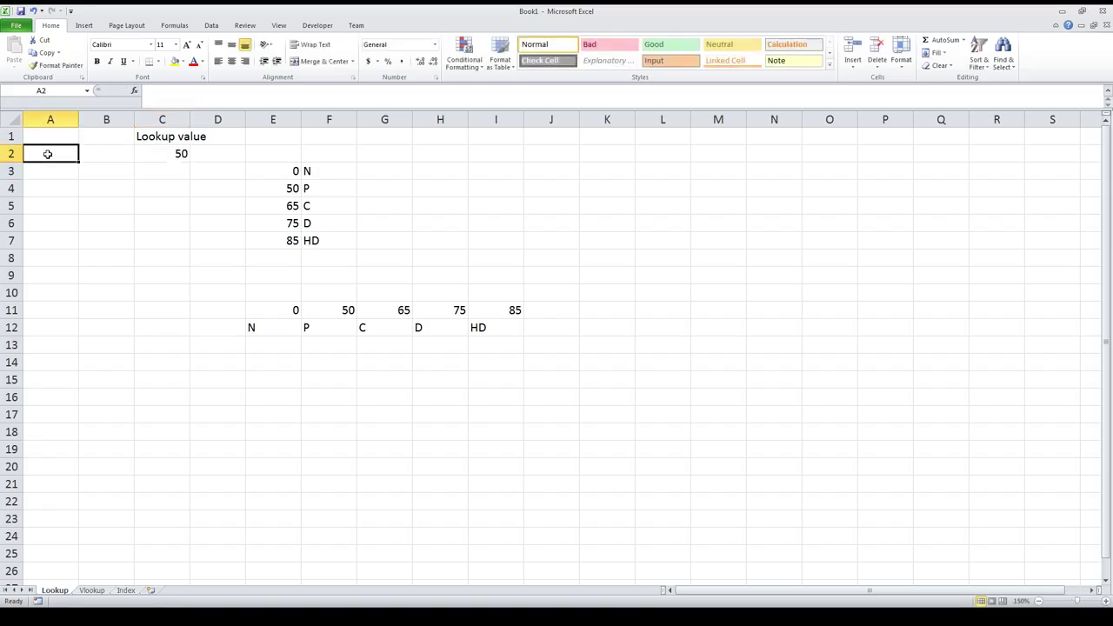
pyautogui.write('=')
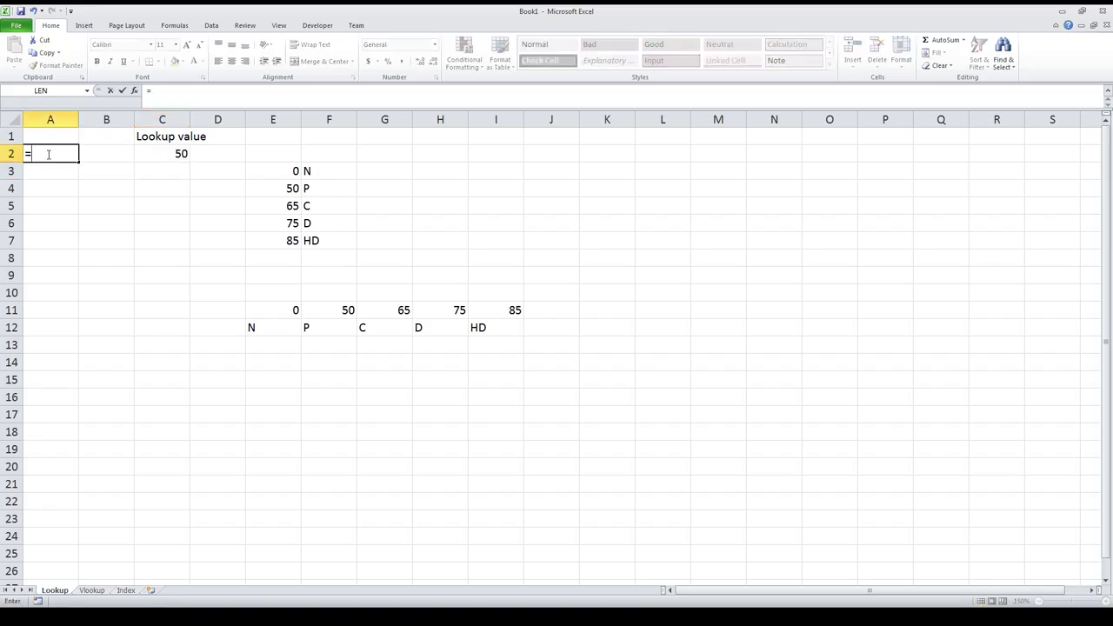
pyautogui.write('lookup(')
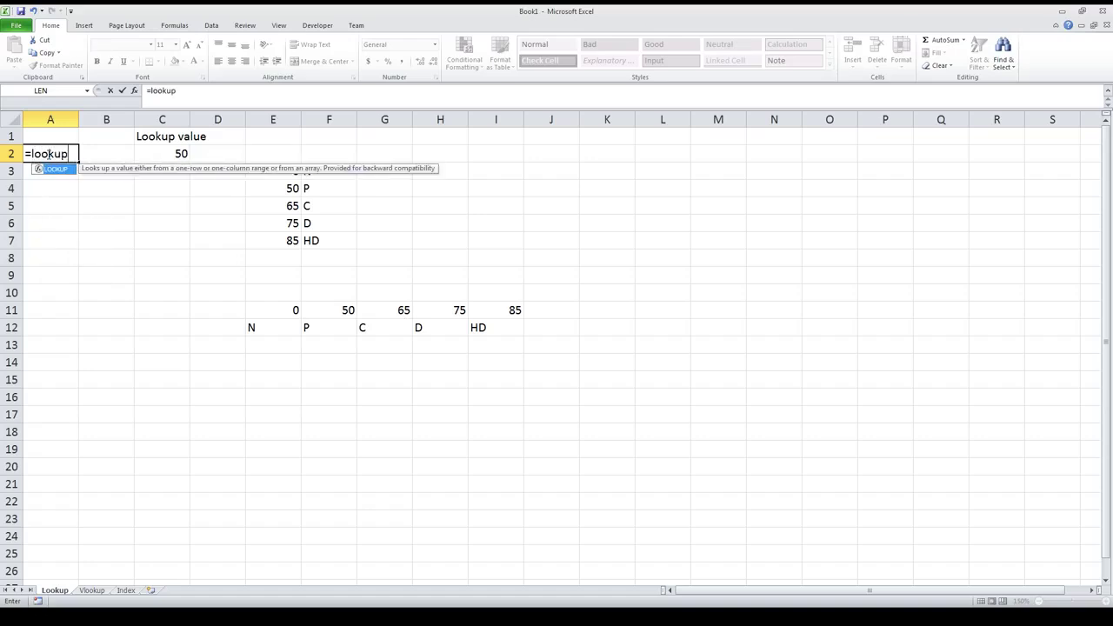
pyautogui.click(173, 154)
pyautogui.write(',')
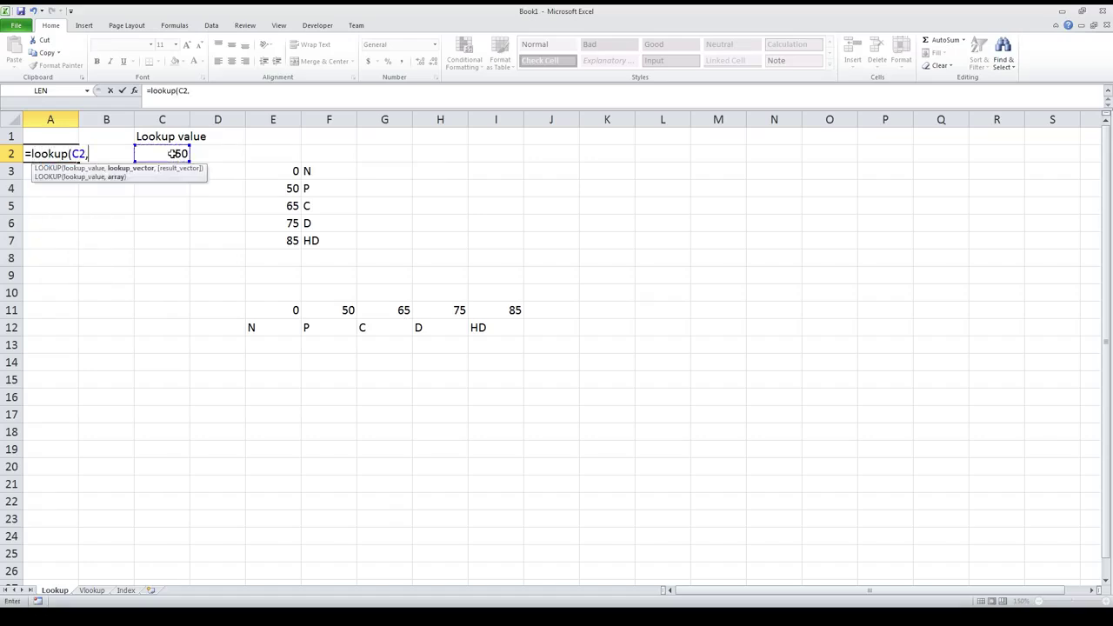
pyautogui.moveTo(294, 171); pyautogui.dragTo(293, 239)
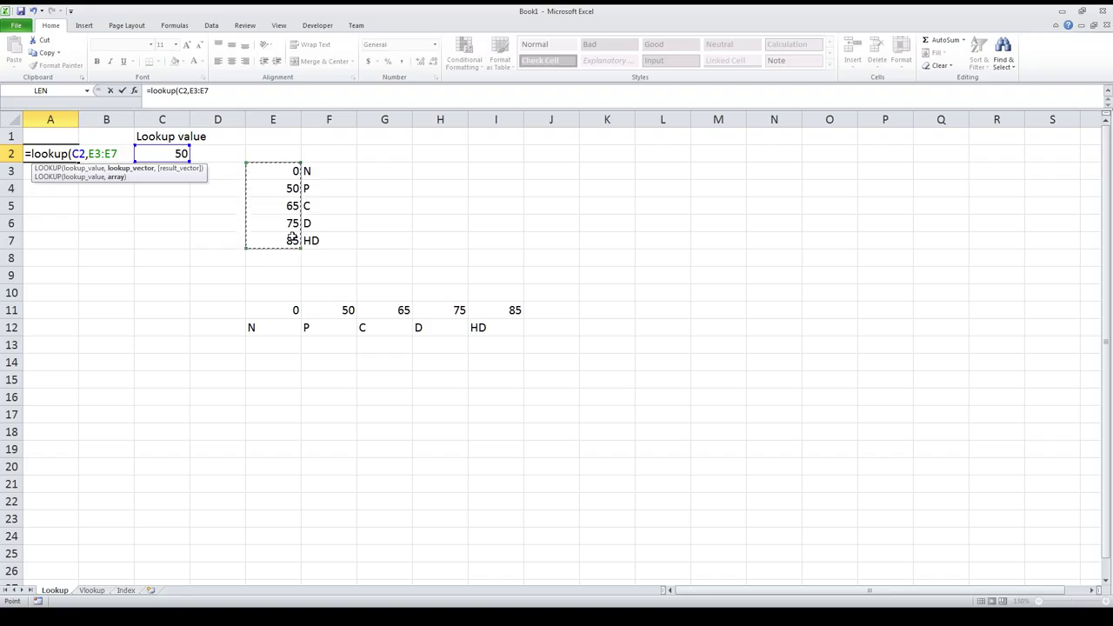
pyautogui.write(')')
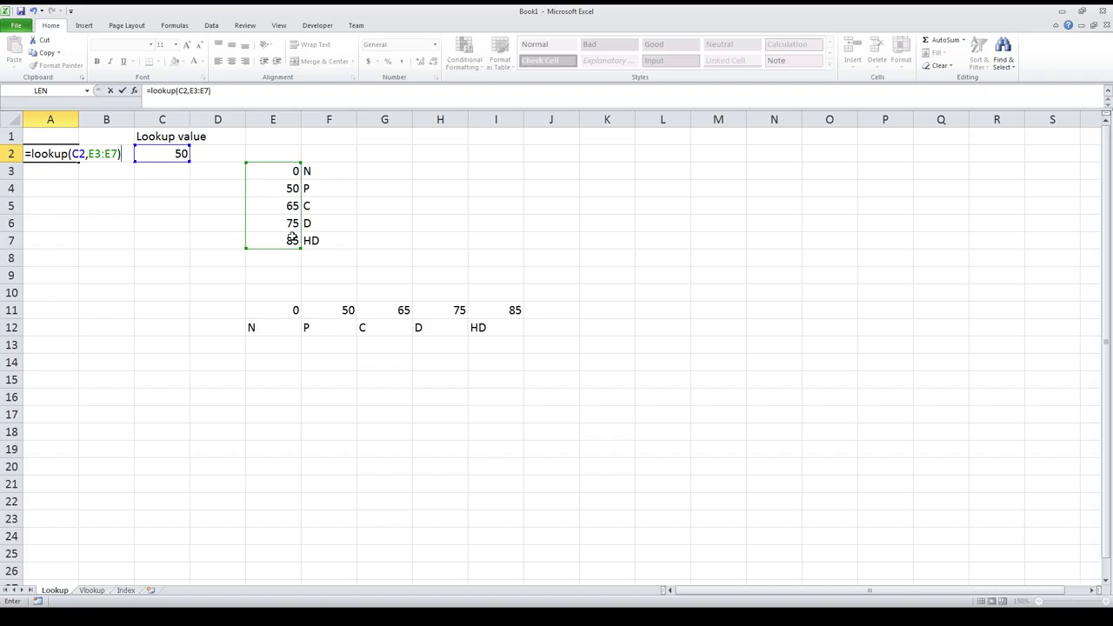
pyautogui.press('Return')
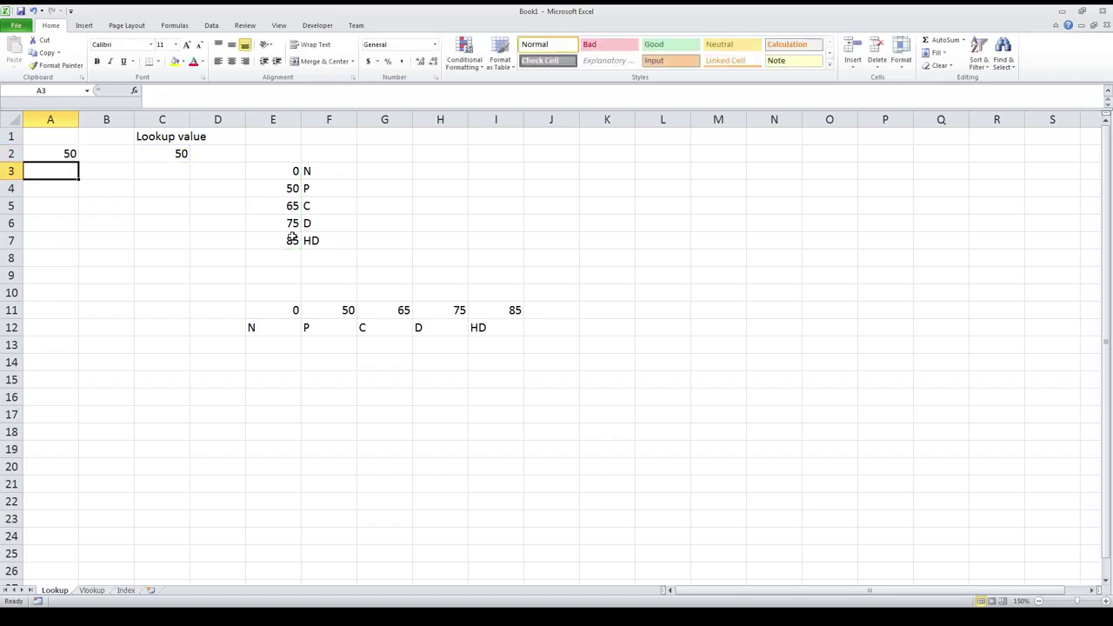
pyautogui.press('Up')
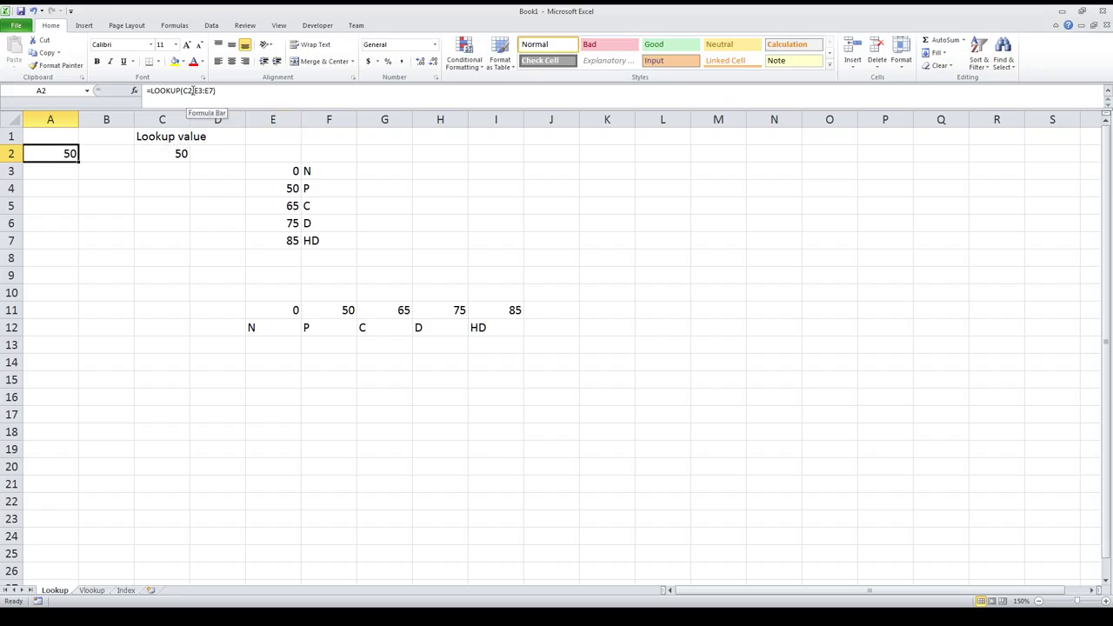
# Change the lookup value in C2 to 60 to test a score between two thresholds.
pyautogui.click(172, 153)
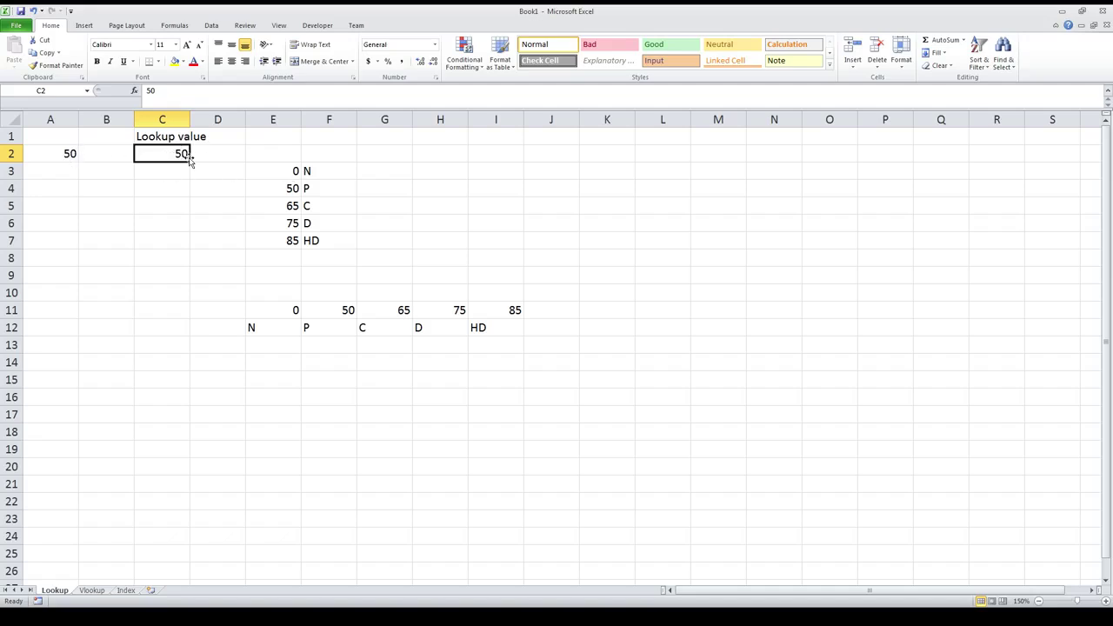
pyautogui.write('6')
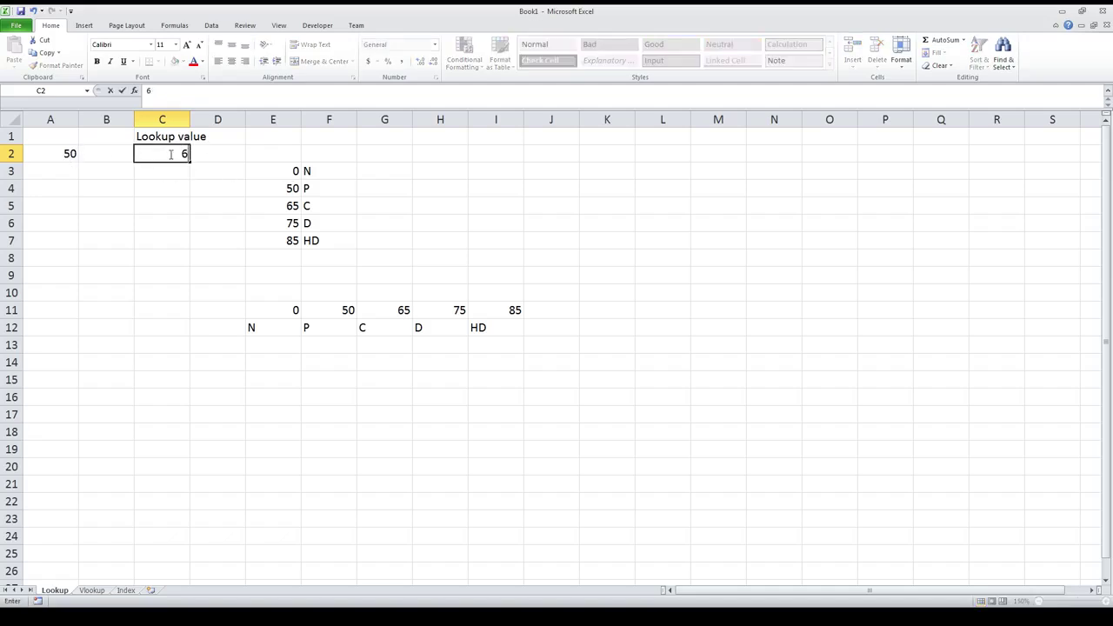
pyautogui.press('Return')
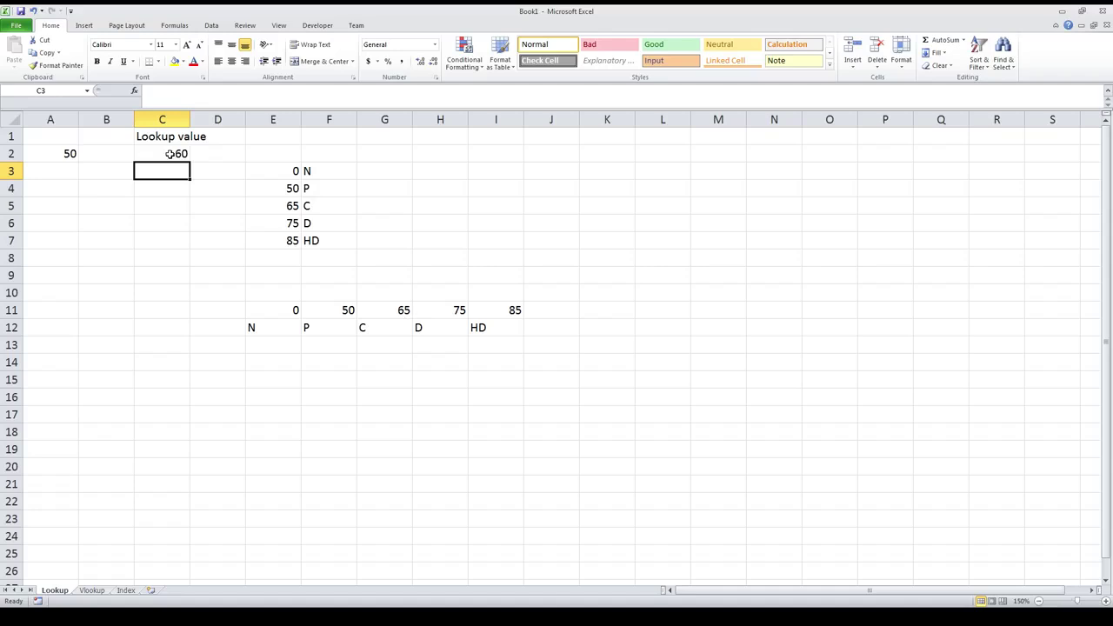
# Add the grade range F3:F7 as the result vector of A2's formula, making it =LOOKUP(C2,E3:E7,F3:F7).
pyautogui.click(51, 157)
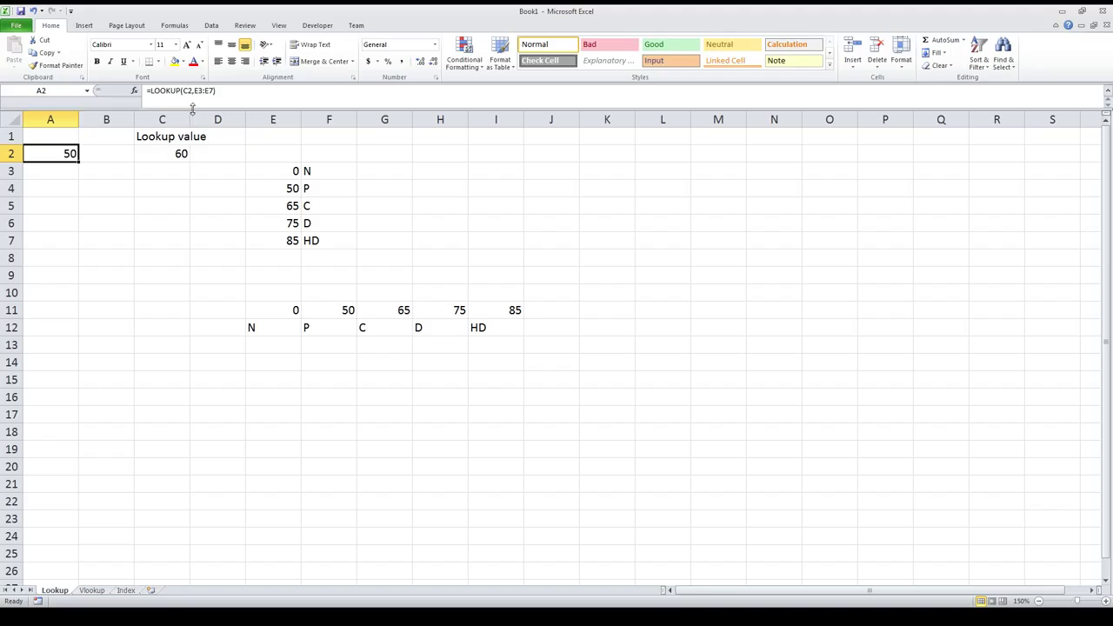
pyautogui.click(162, 155)
pyautogui.click(52, 148)
pyautogui.click(216, 94)
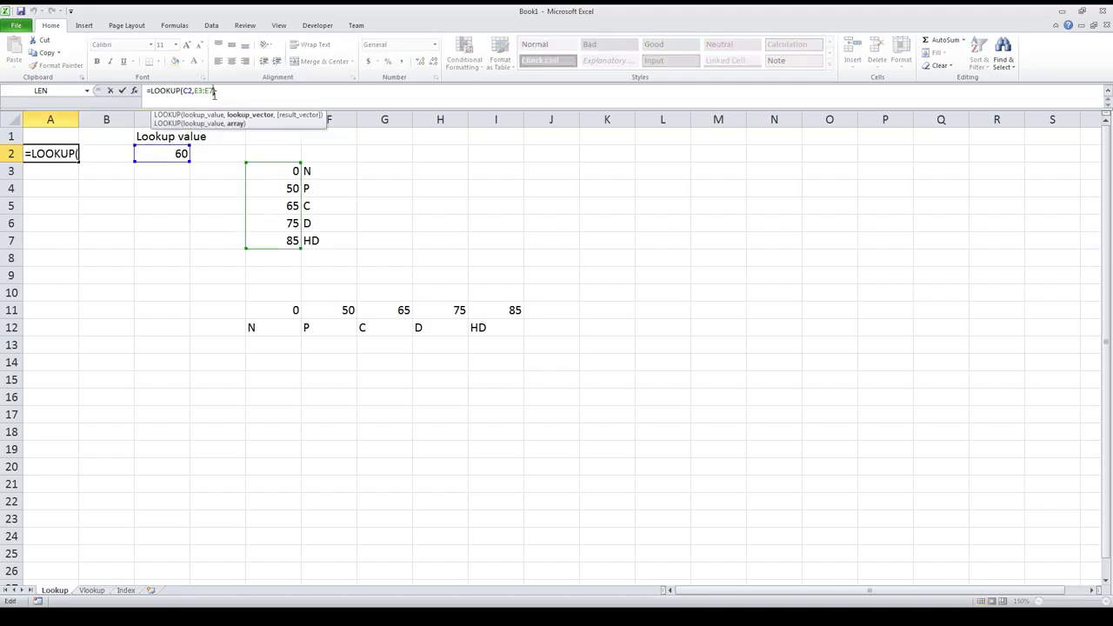
pyautogui.write(',')
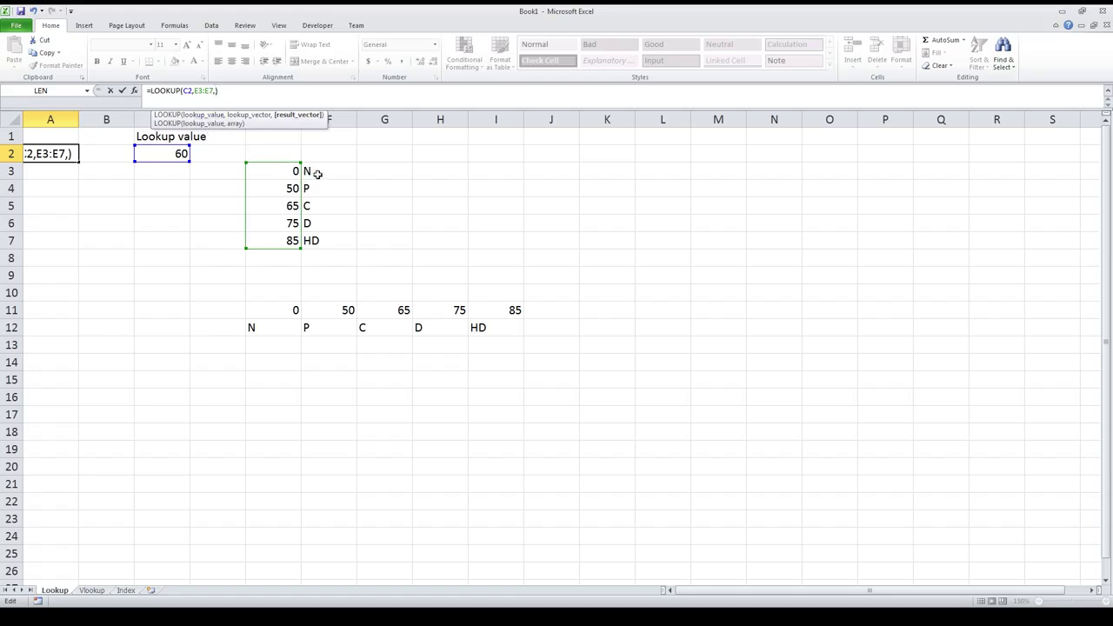
pyautogui.moveTo(317, 174); pyautogui.dragTo(310, 241)
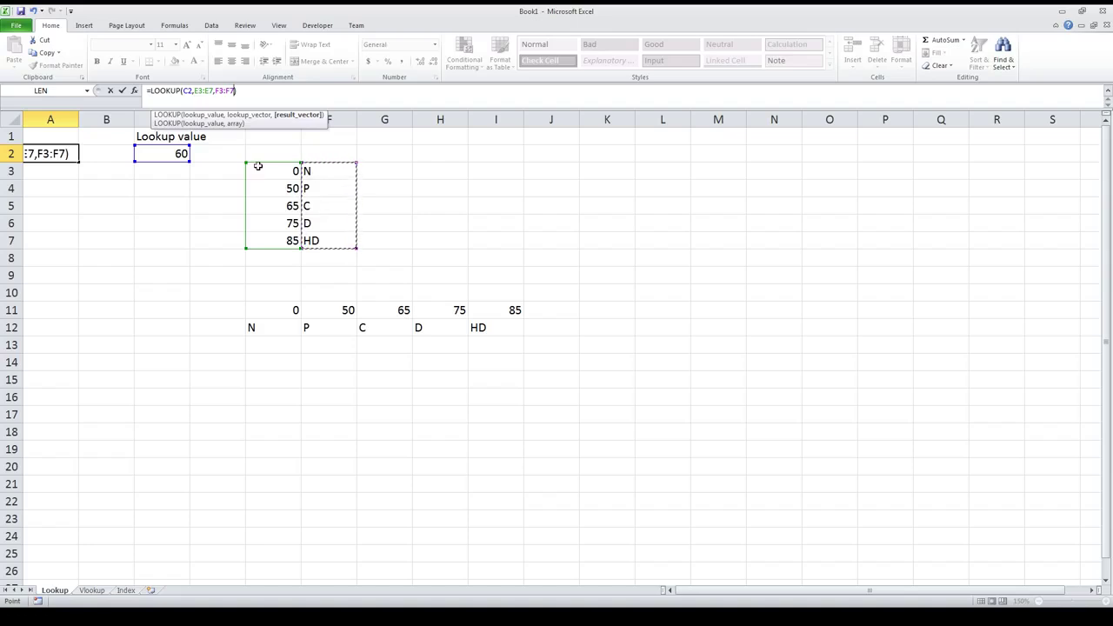
pyautogui.press('Return')
pyautogui.click(50, 150)
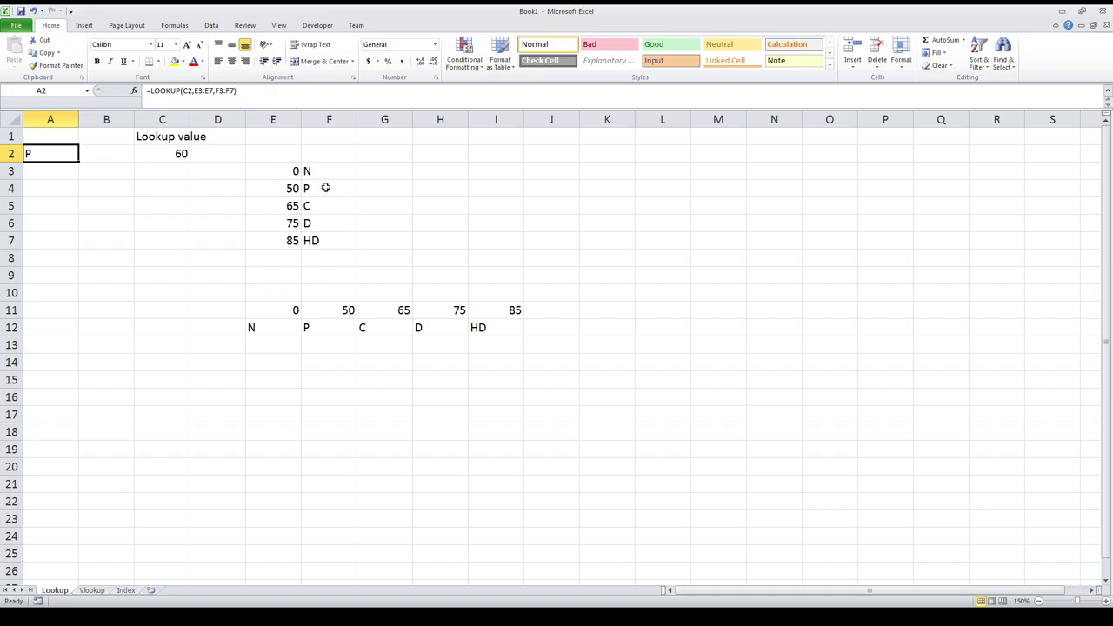
# Set the lookup value in C2 to 74 to test the grade lookup.
pyautogui.click(162, 153)
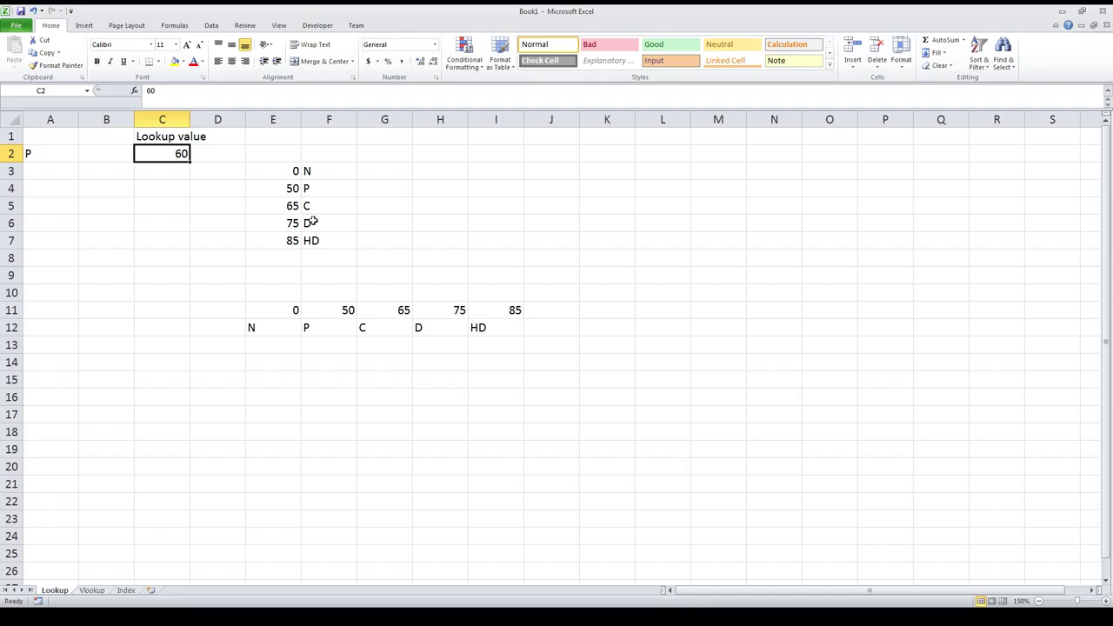
pyautogui.write('74')
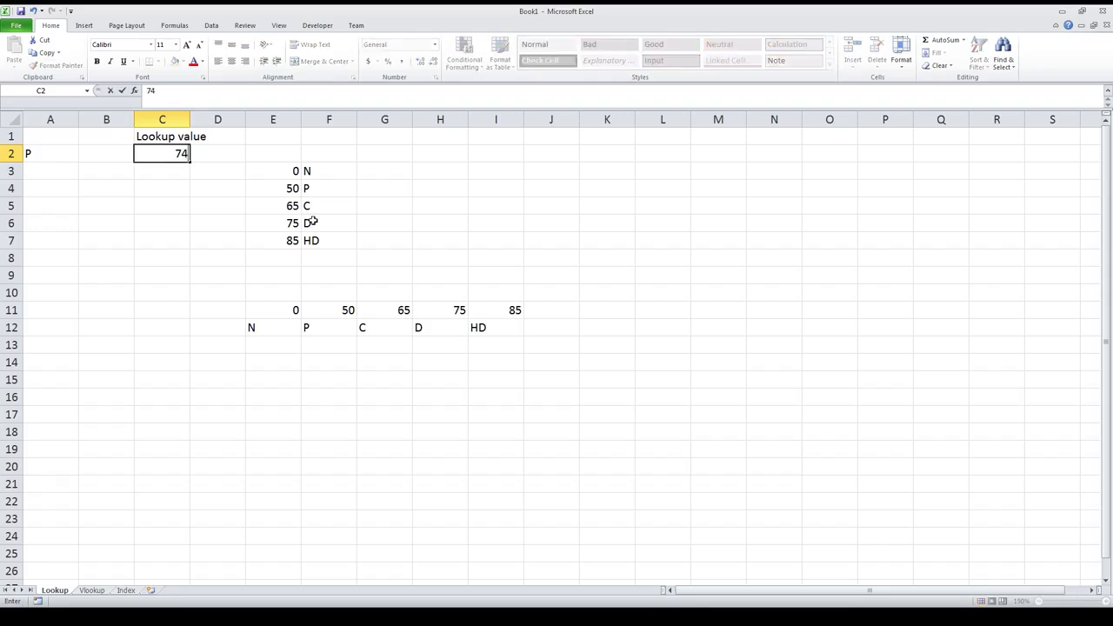
pyautogui.press('Return')
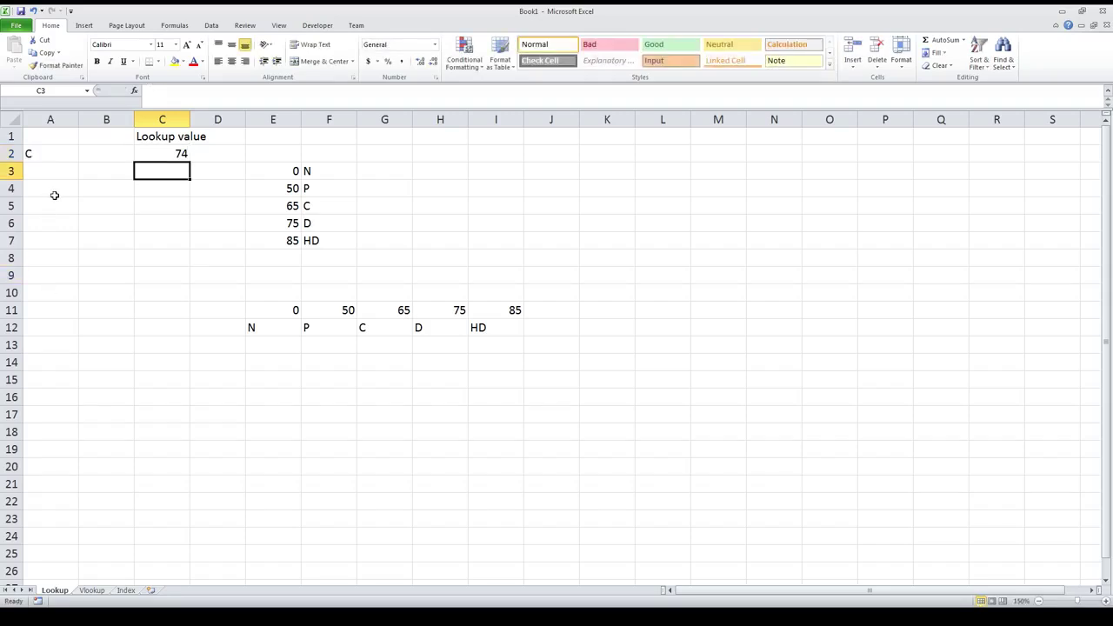
# Set the lookup value in C2 to 75 to test a score exactly on a grade threshold.
pyautogui.click(177, 156)
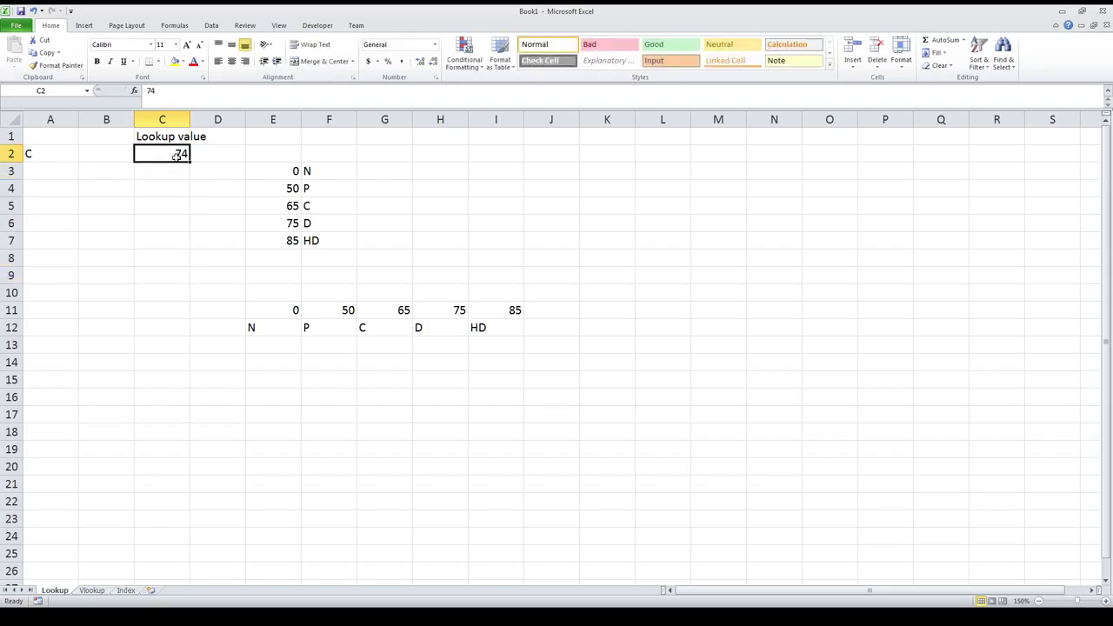
pyautogui.write('75')
pyautogui.press('Return')
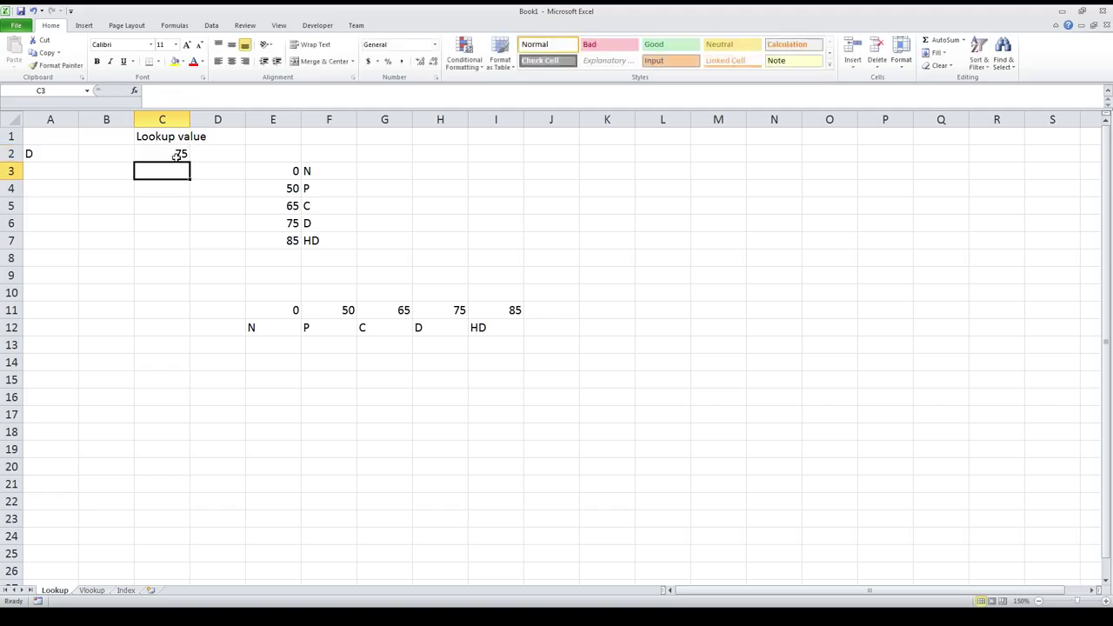
pyautogui.click(177, 156)
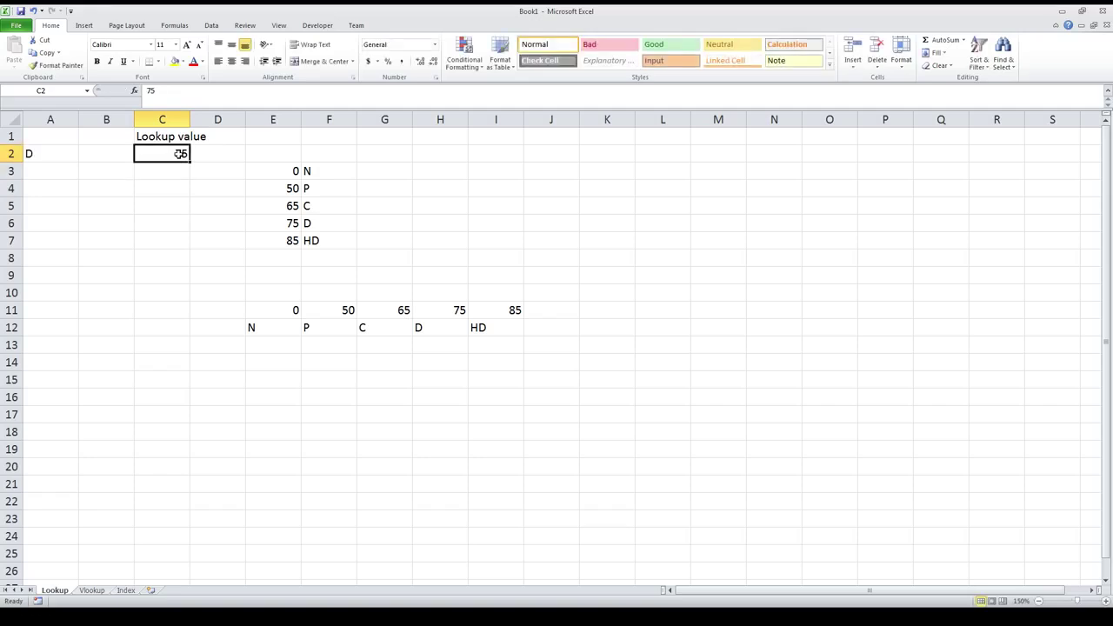
# Replace the result vector in A2's formula with the horizontal grade range E12:I12, making it =LOOKUP(C2,E3:E7,E12:I12).
pyautogui.click(71, 152)
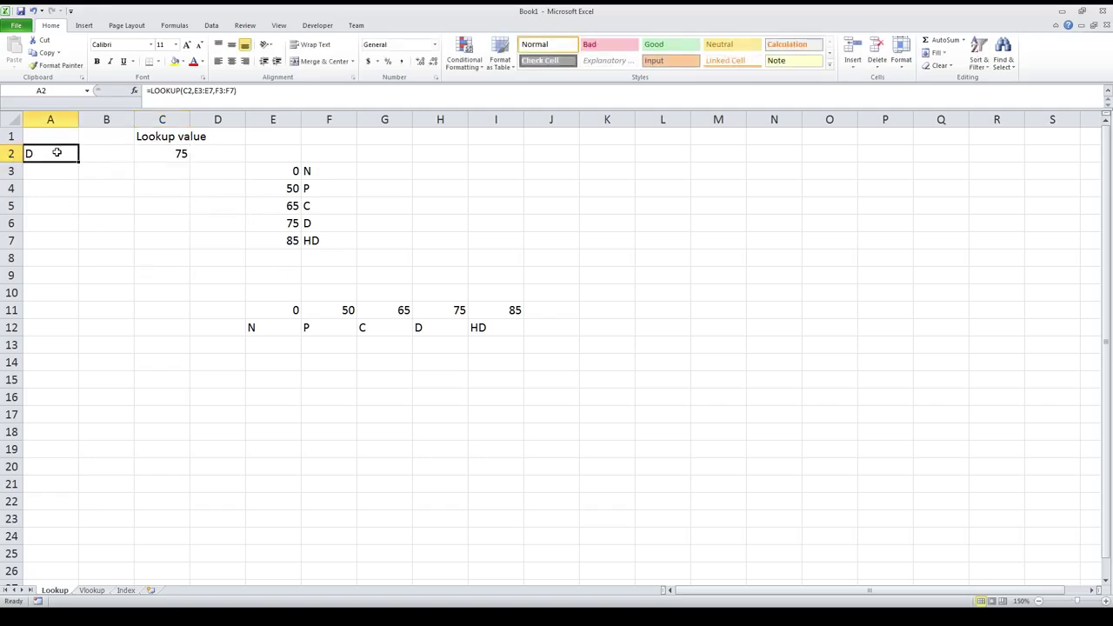
pyautogui.moveTo(216, 91)
pyautogui.mouseDown()
pyautogui.moveTo(235, 90)
pyautogui.moveTo(217, 91)
pyautogui.mouseUp()
pyautogui.click(234, 92)
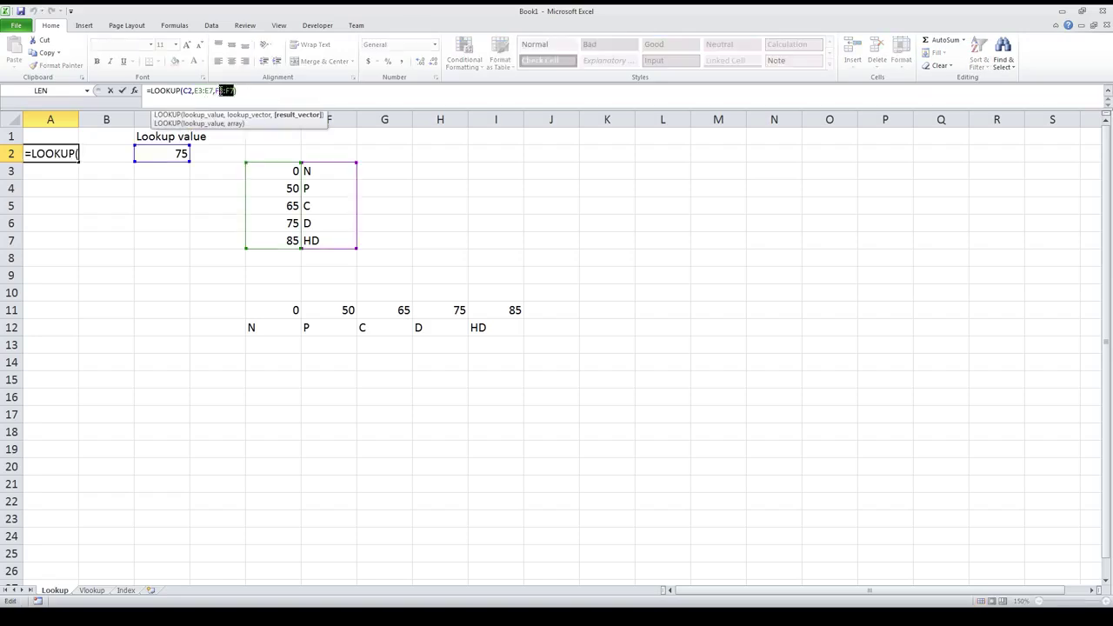
pyautogui.press('BackSpace')
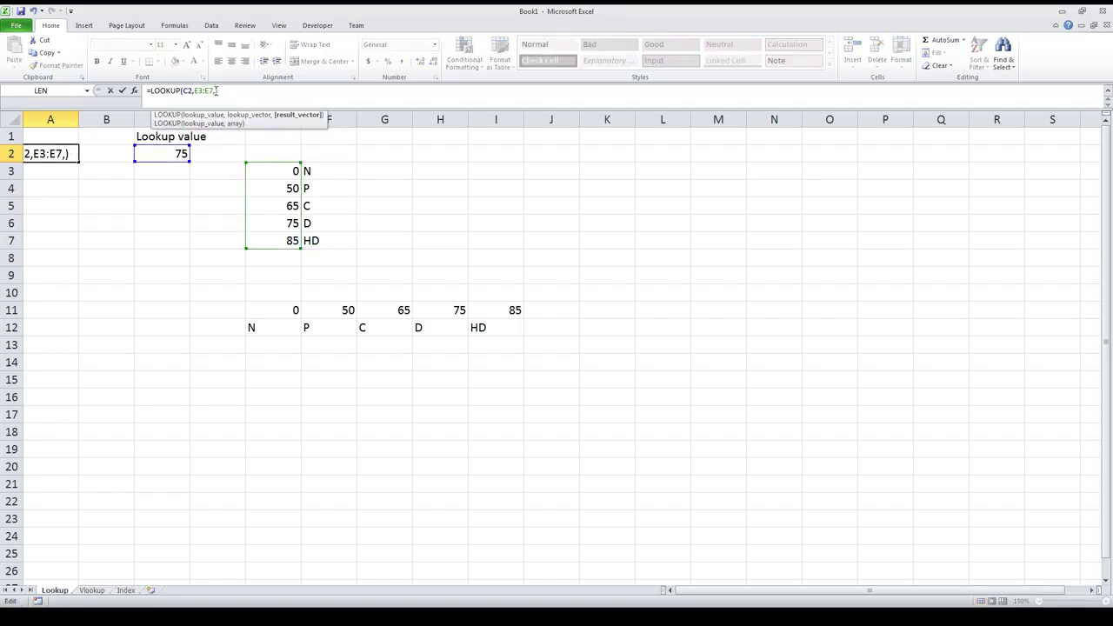
pyautogui.moveTo(268, 335); pyautogui.dragTo(478, 328)
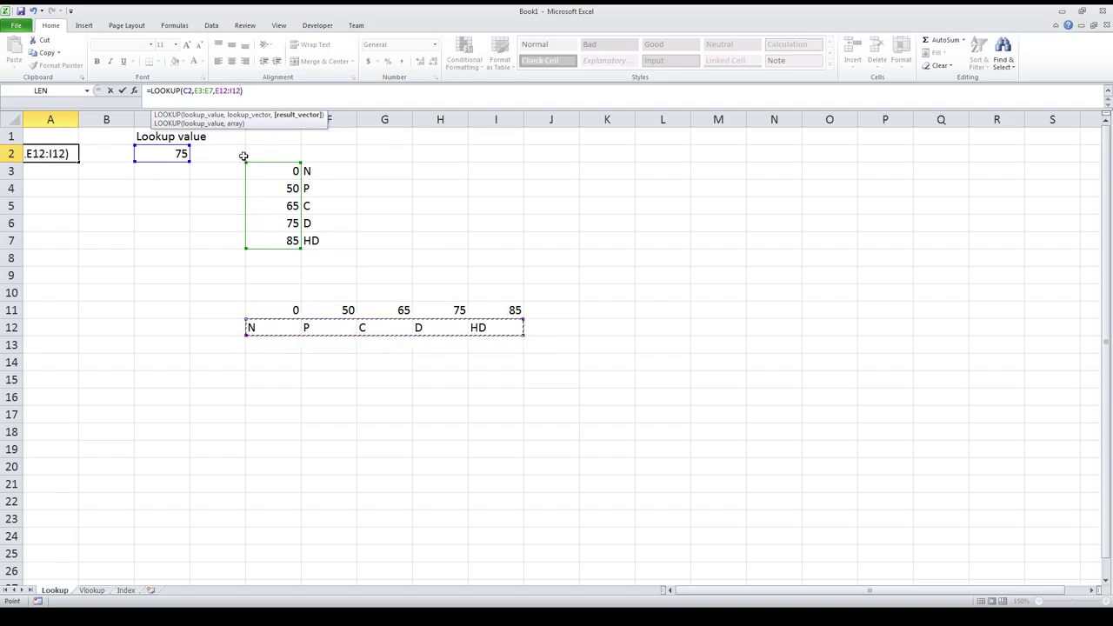
pyautogui.press('Return')
pyautogui.click(65, 155)
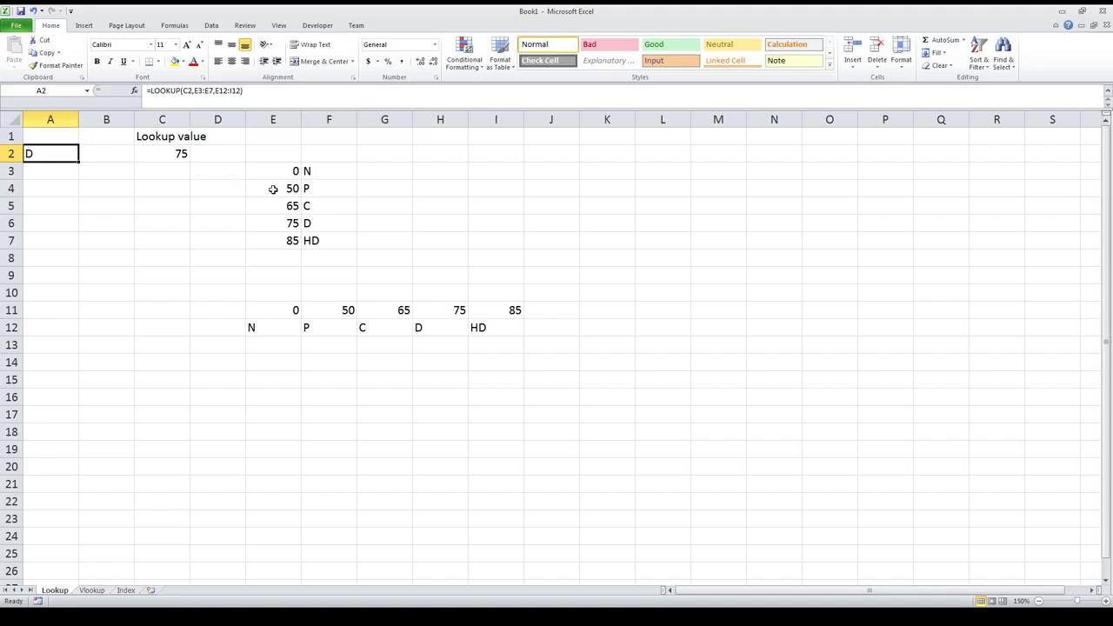
# Compare the horizontal grades in row 12 with the lookup value in C2 and the LOOKUP formula in A2.
pyautogui.moveTo(293, 327); pyautogui.dragTo(423, 327)
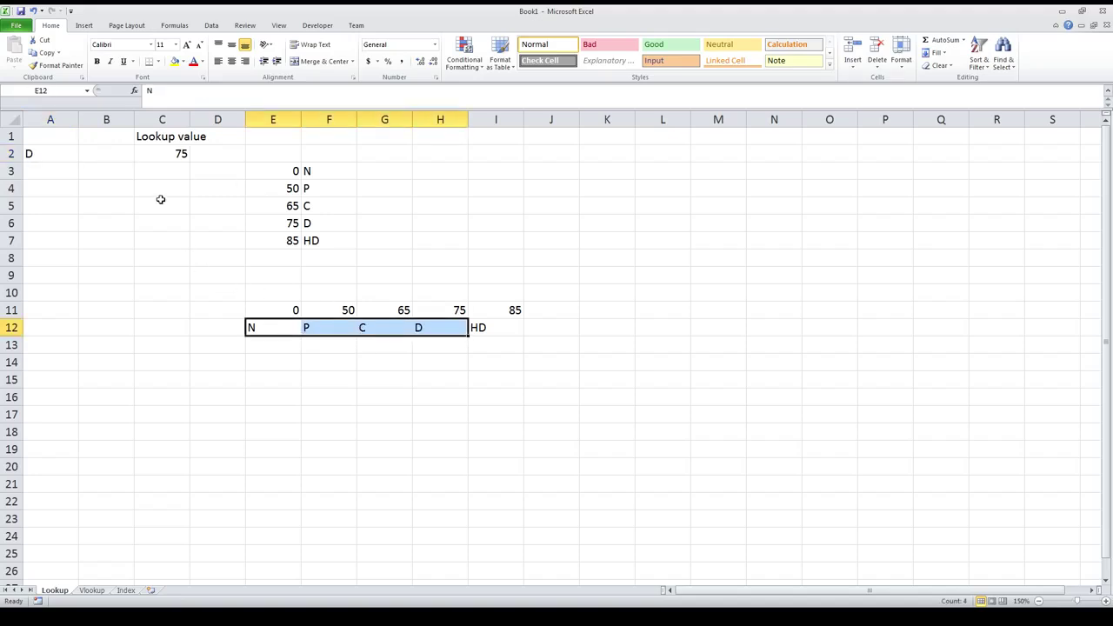
pyautogui.click(166, 155)
pyautogui.click(43, 156)
pyautogui.click(177, 154)
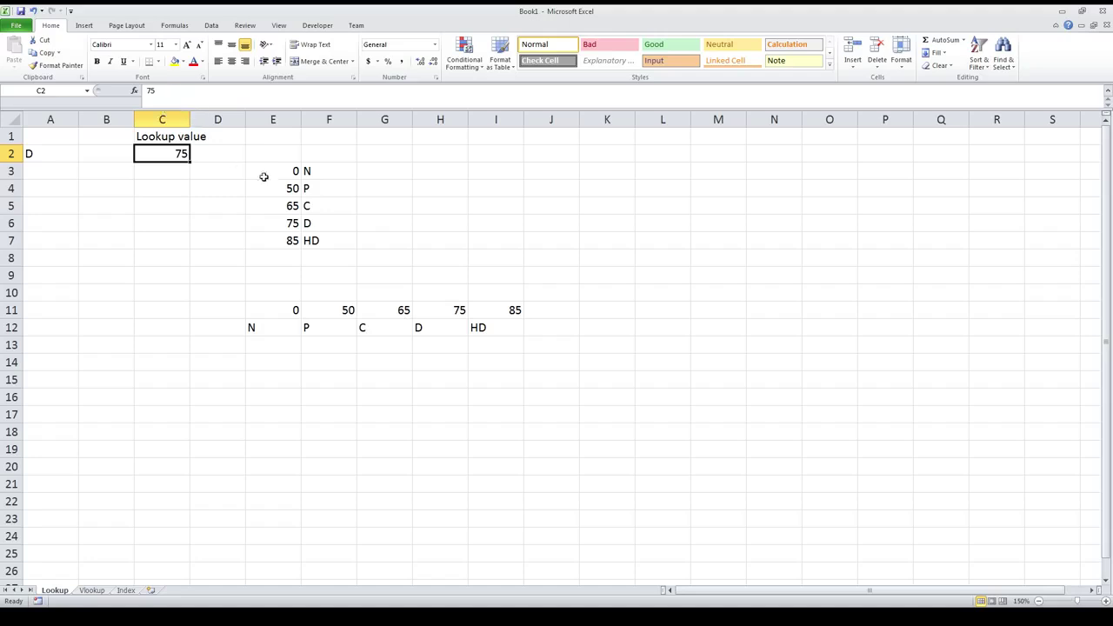
pyautogui.click(63, 163)
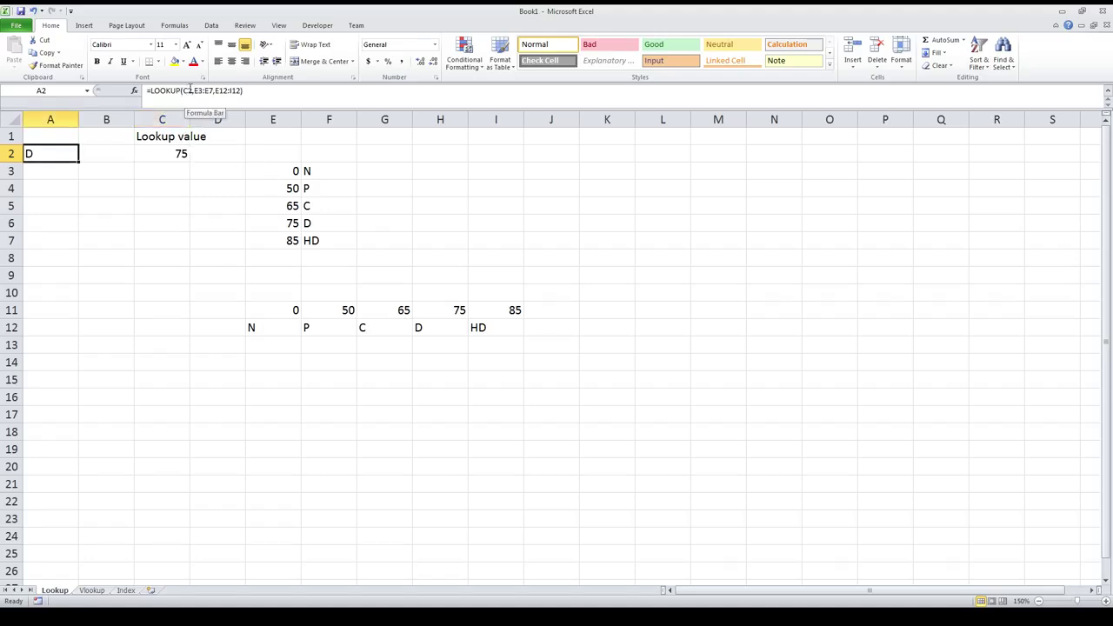